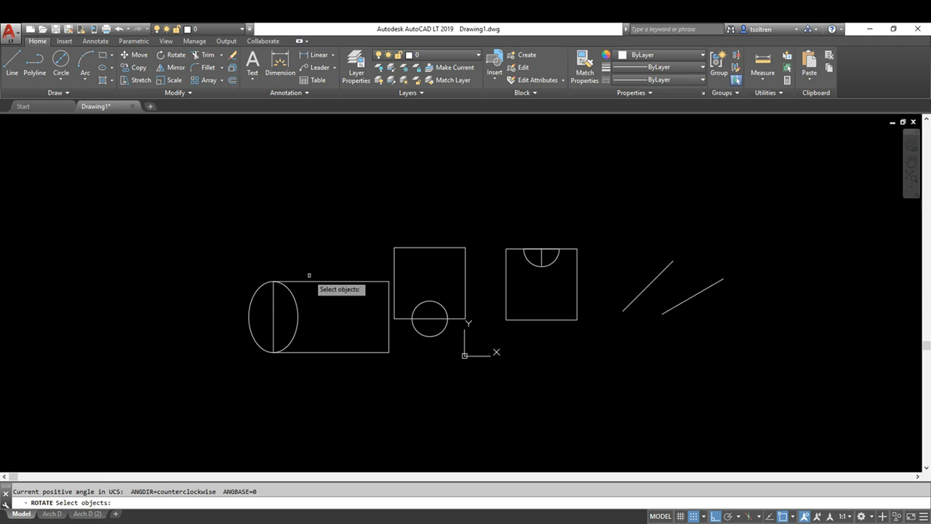
- Rotate a copy of the horizontal rectangle-and-ellipse figure by 90° about a point just outside its ellipse end, below centre, with Ortho on
left_click(311, 273)
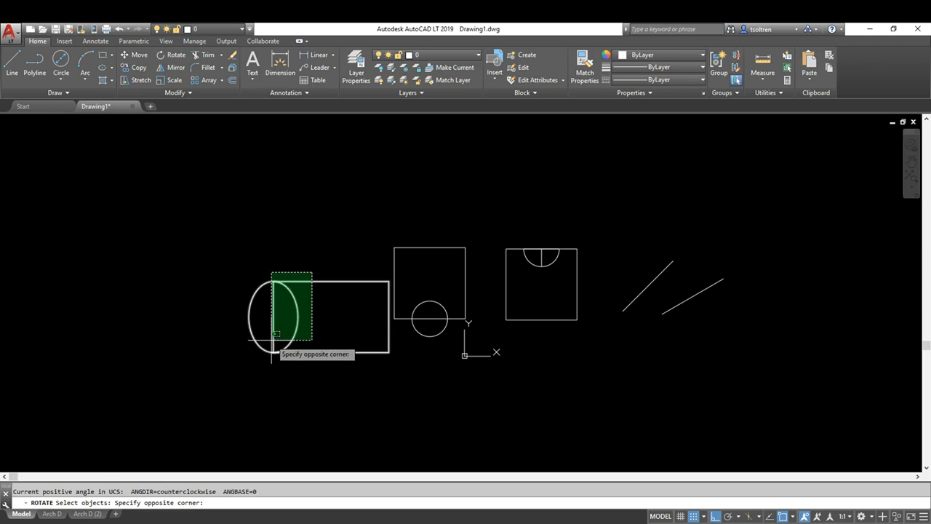
left_click(242, 363)
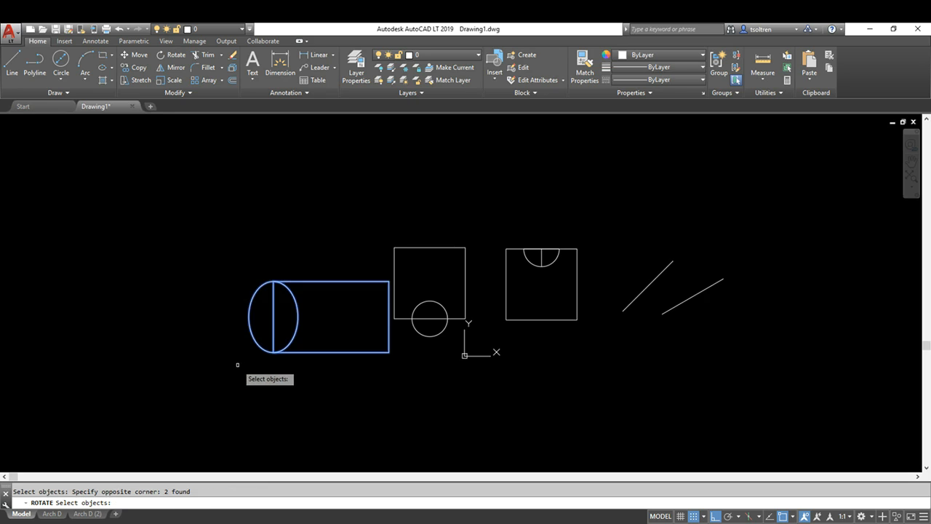
key("Return")
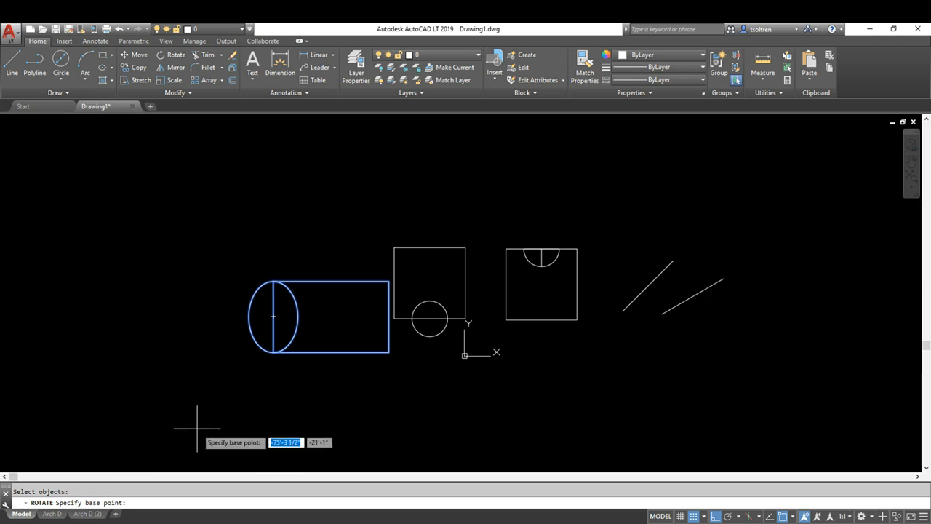
left_click(214, 370)
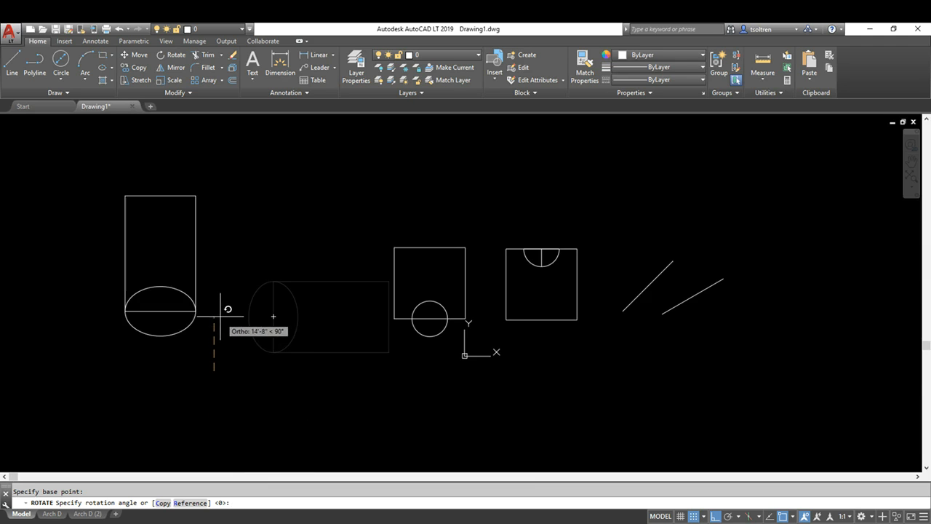
scroll(226, 317, "down", 2)
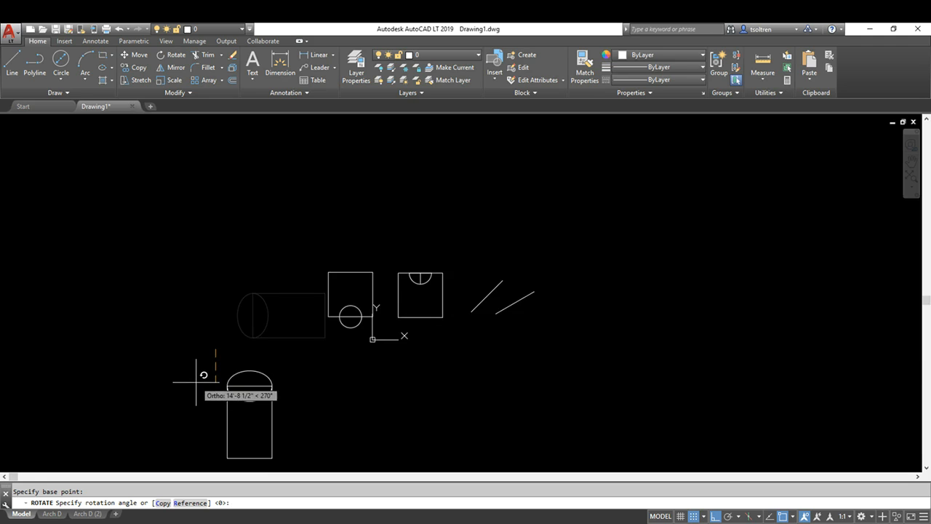
key("F8")
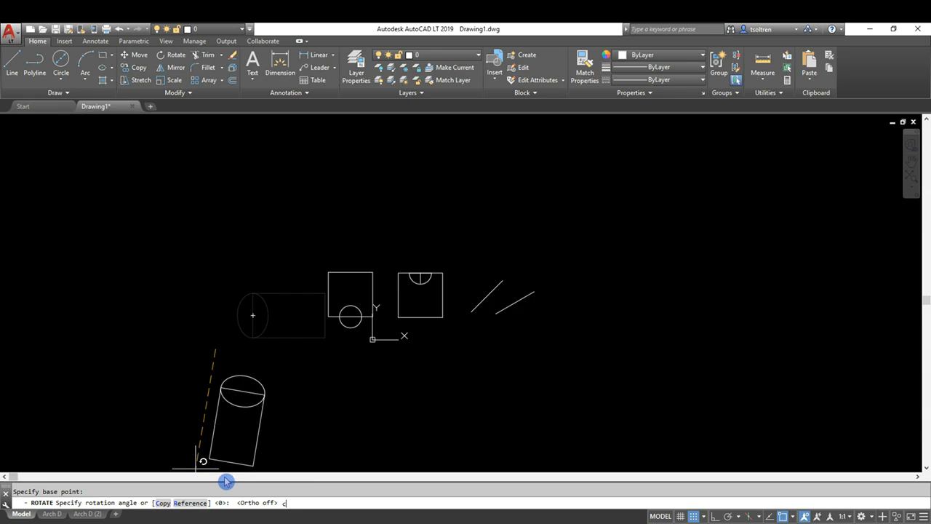
type("c")
key("Return")
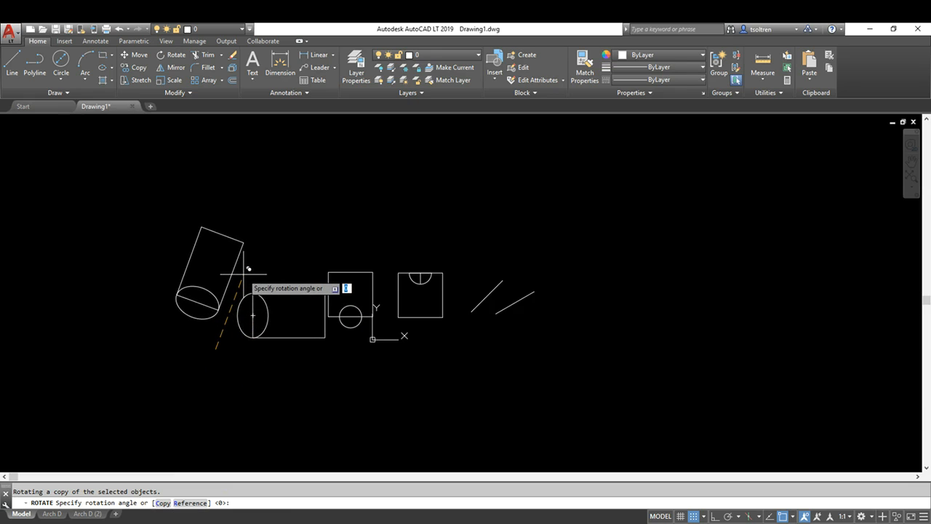
key("F8")
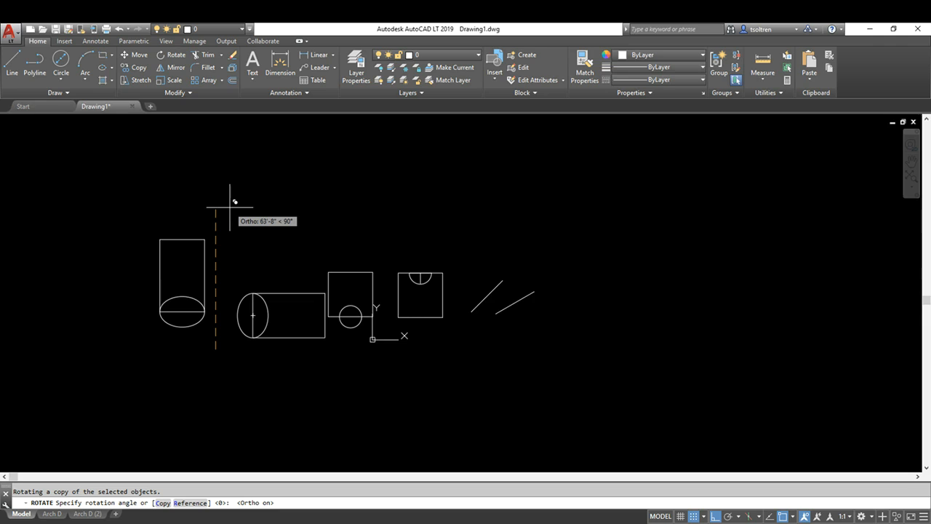
left_click(230, 208)
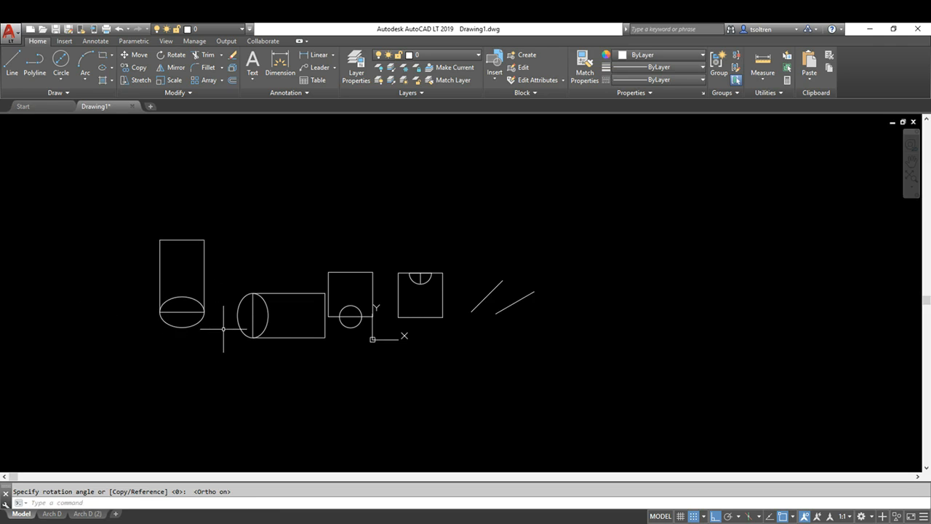
- Rotate a copy of the upright rectangle-and-ellipse figure by 90° about a point just below its ellipse
type("co")
key("BackSpace")
key("BackSpace")
type("r")
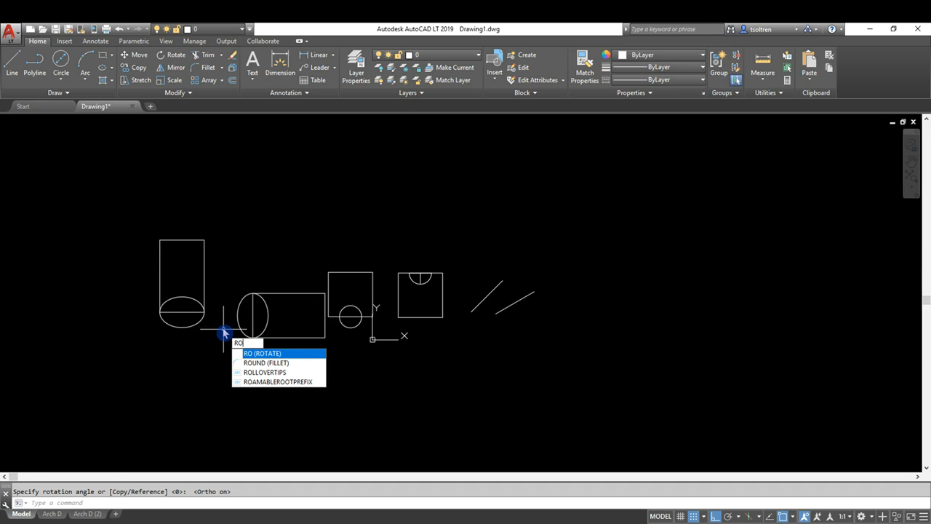
key("Return")
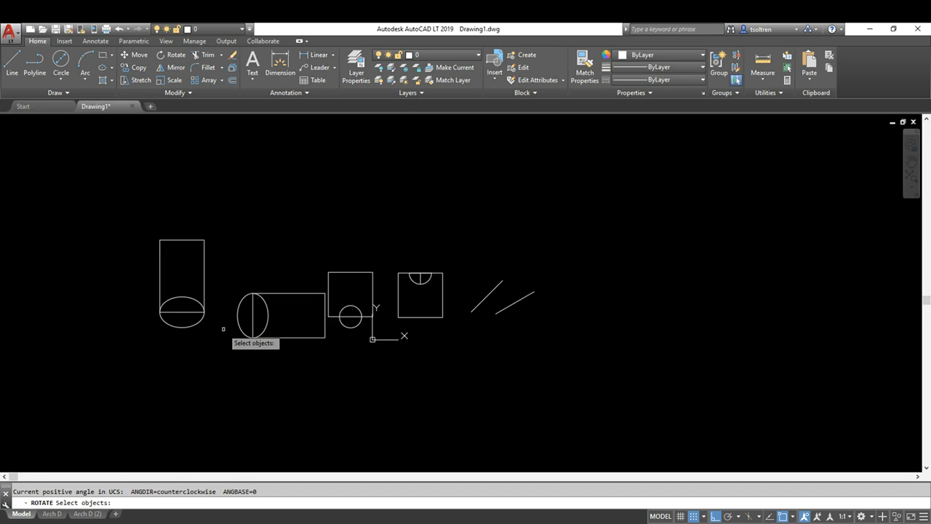
left_click(223, 228)
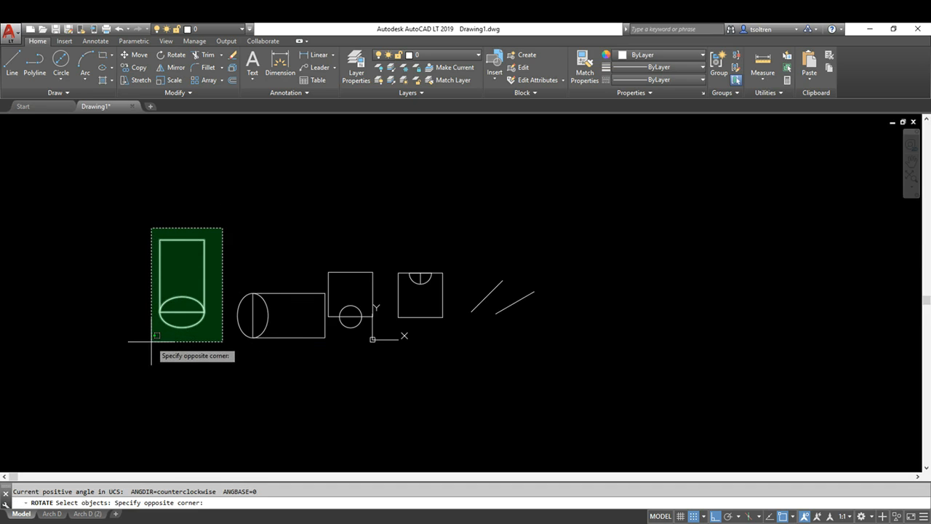
left_click(151, 341)
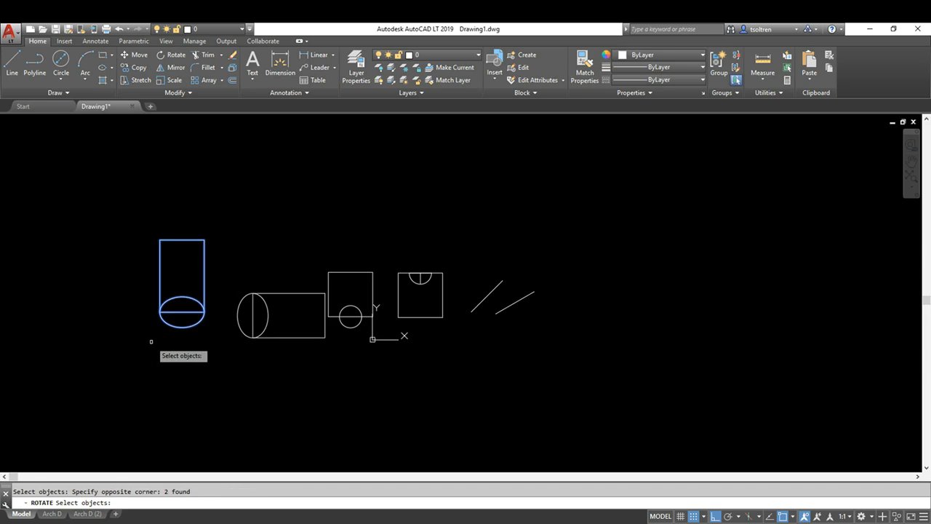
key("Return")
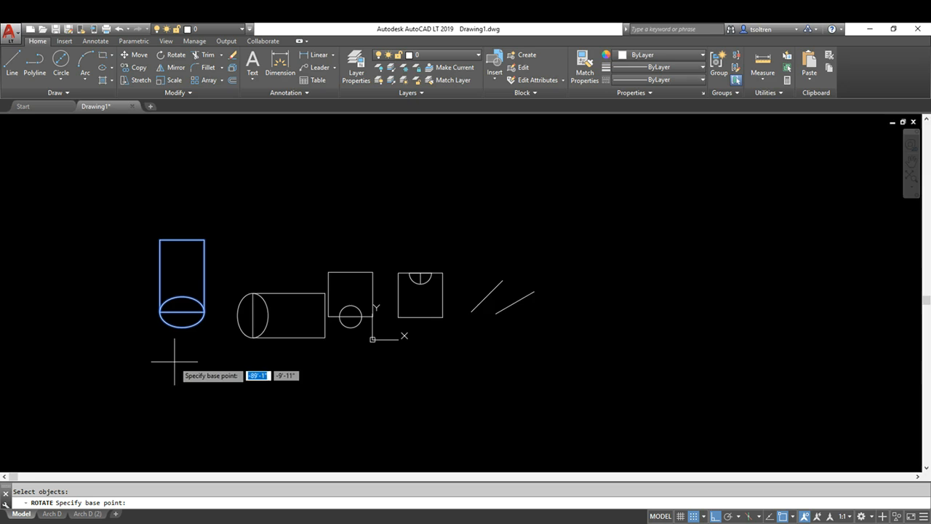
left_click(179, 361)
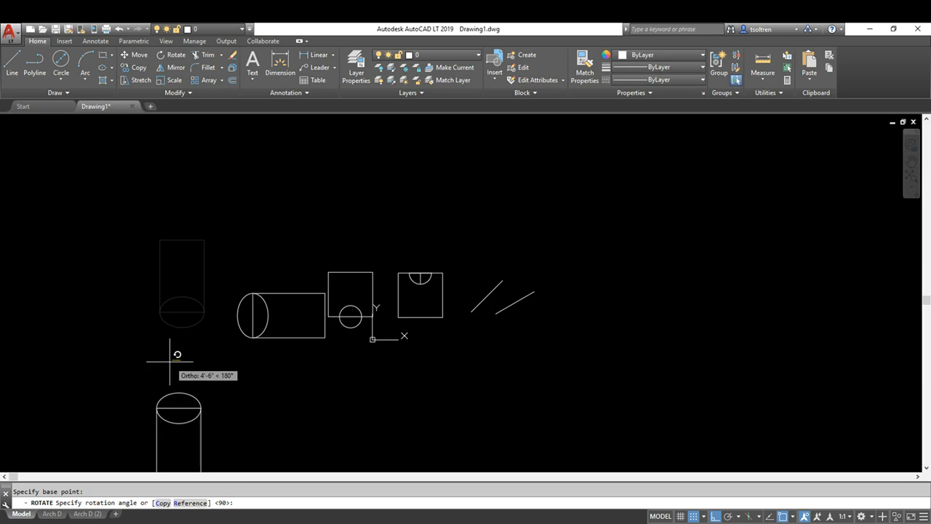
type("co")
key("Return")
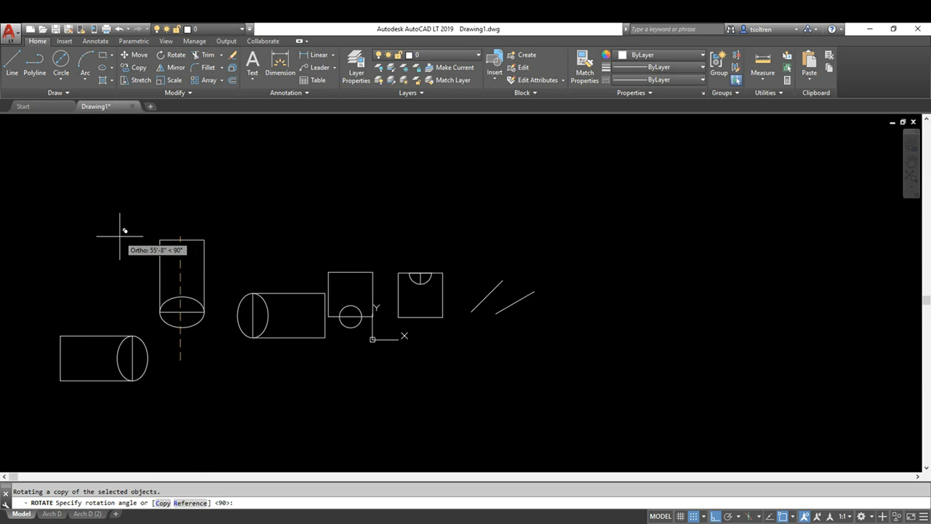
type("ro")
key("Return")
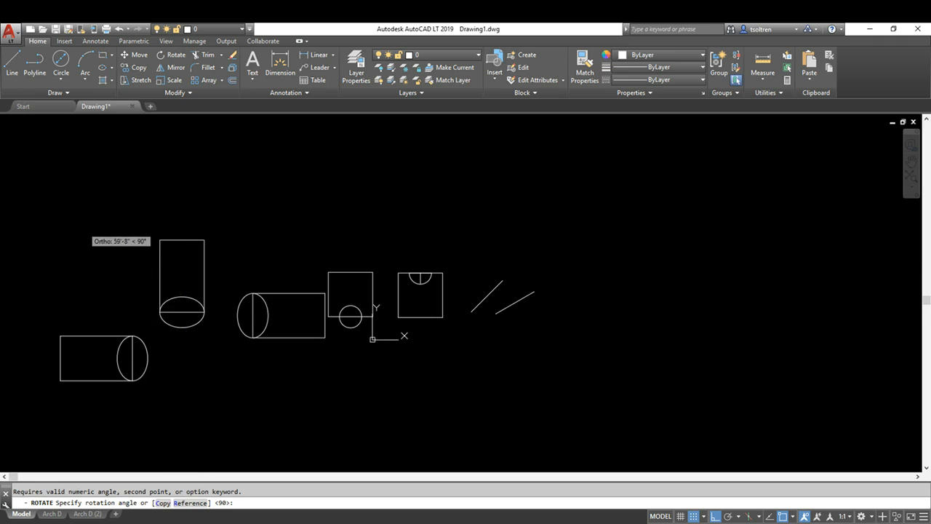
left_click(80, 230)
middle_click_drag(155, 374, 196, 354)
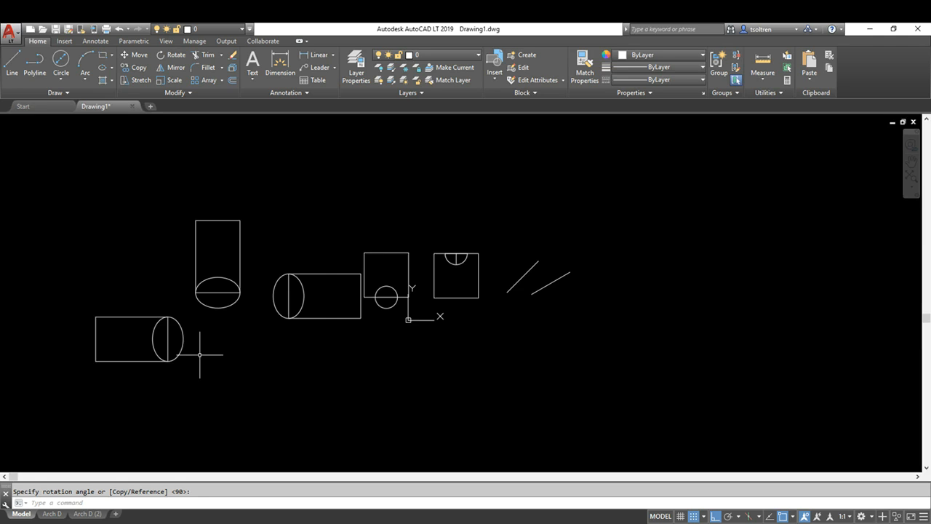
- Undo the last rotated copy
key("ctrl+z")
key("ctrl+z")
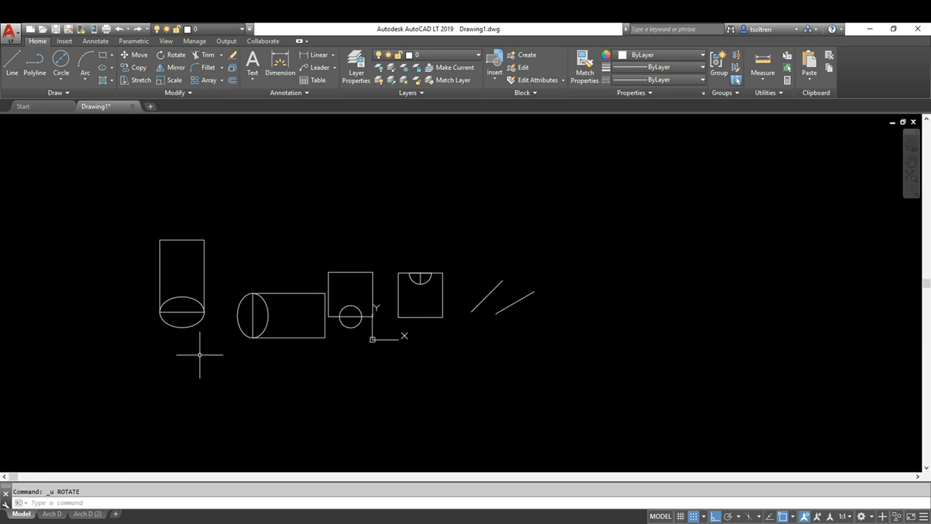
key("BackSpace")
key("BackSpace")
- Rotate a copy of the upright figure by 90° about a base point below its ellipse, keeping the original
type("ro")
key("Return")
left_click(222, 222)
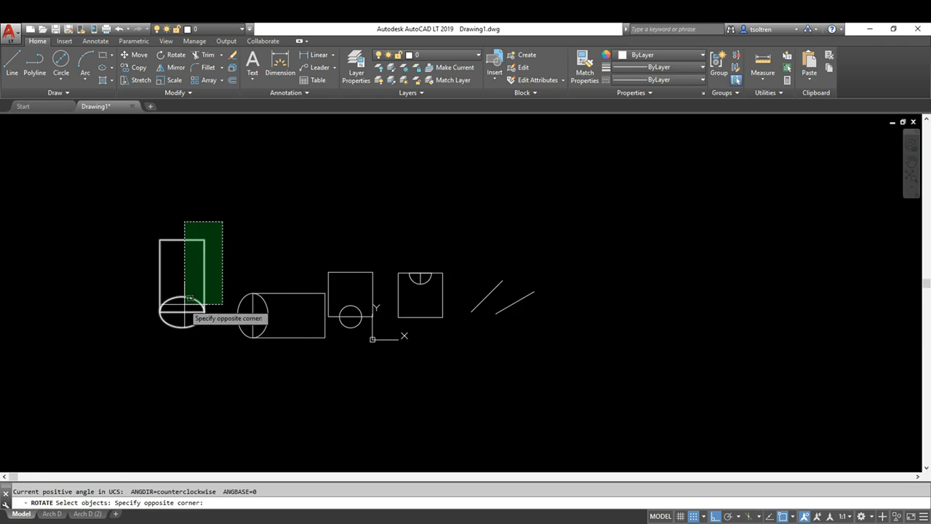
left_click(151, 352)
key("Return")
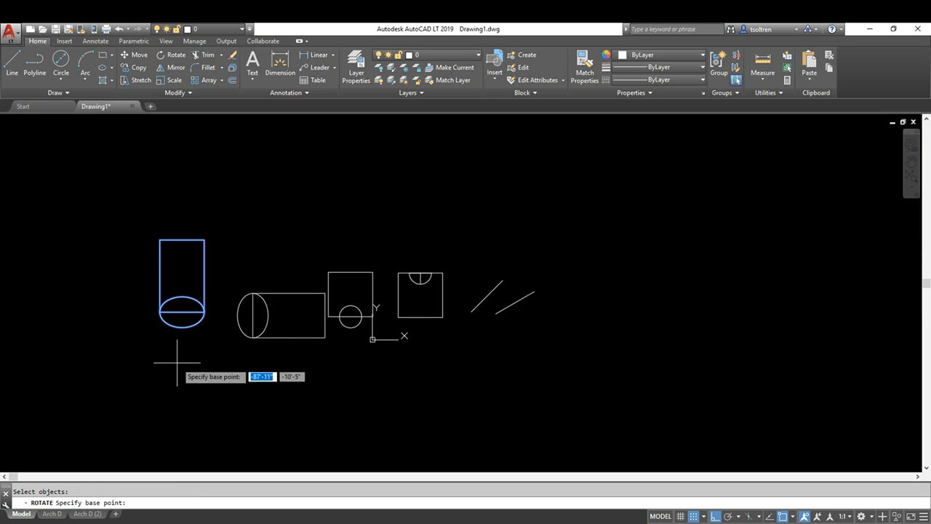
left_click(177, 362)
type("c")
key("Return")
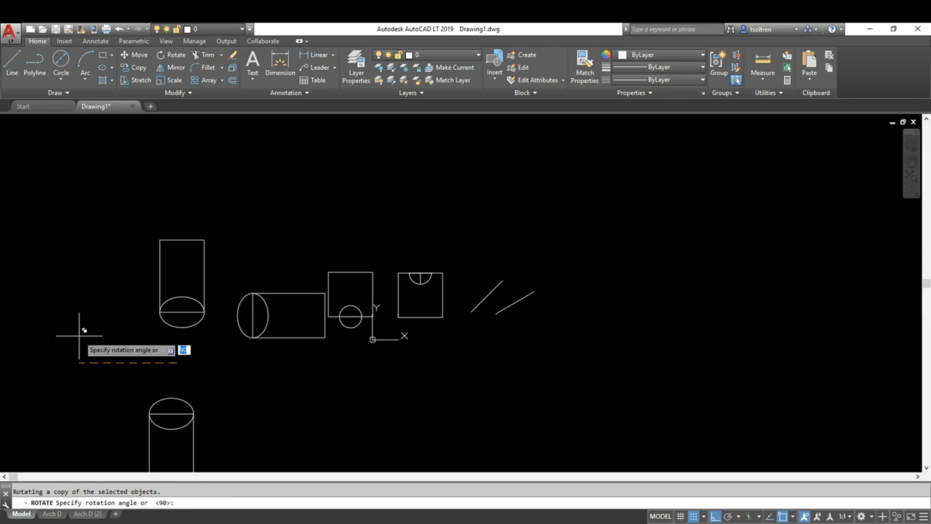
left_click(84, 255)
right_click(125, 314)
left_click(133, 322)
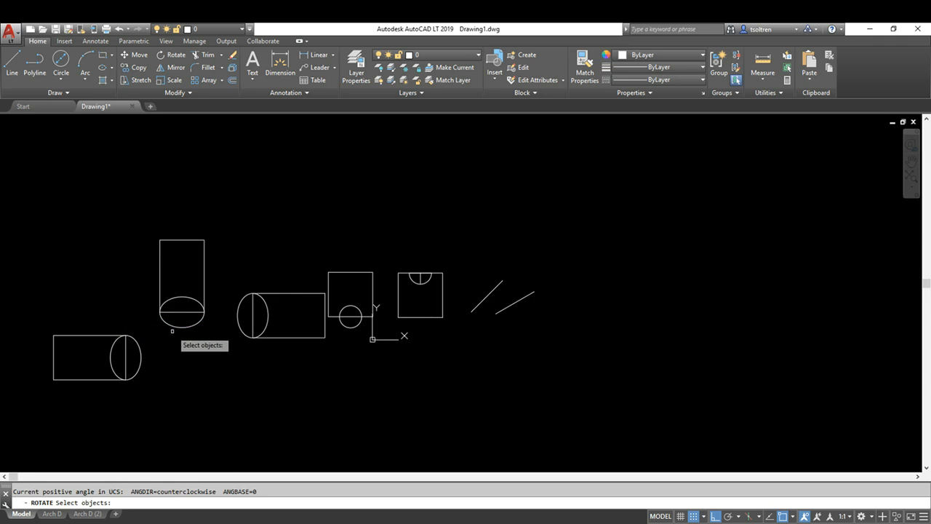
key("Escape")
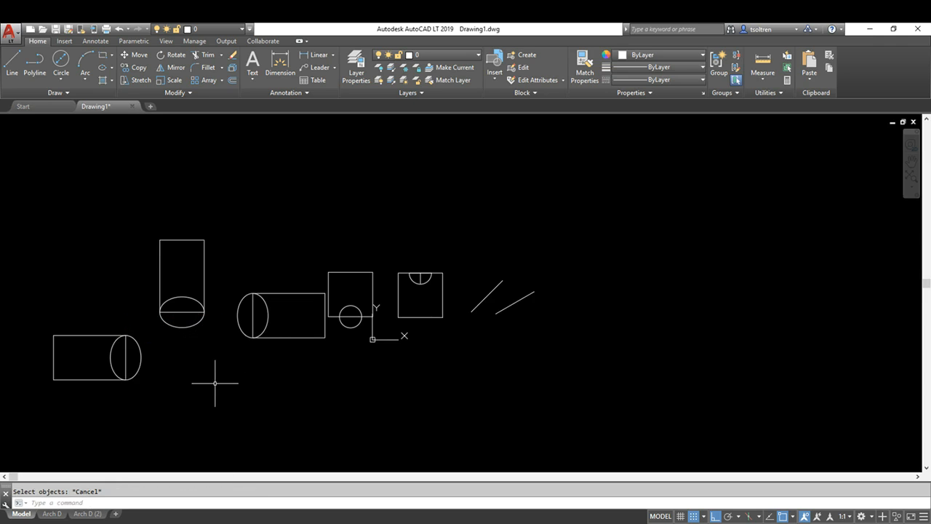
- Rotate the leftmost horizontal figure by 270° about a point inside its rectangle, without making a copy
middle_click_drag(199, 347, 261, 333)
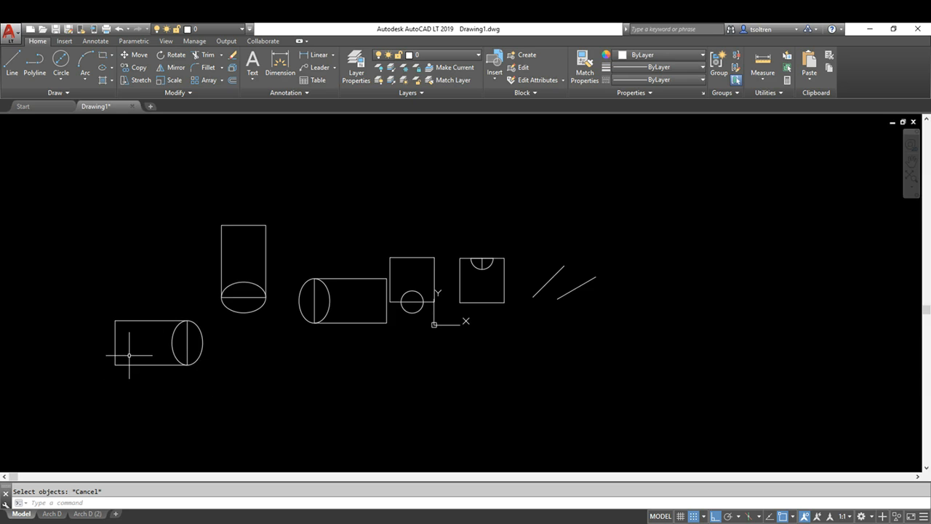
type("ro")
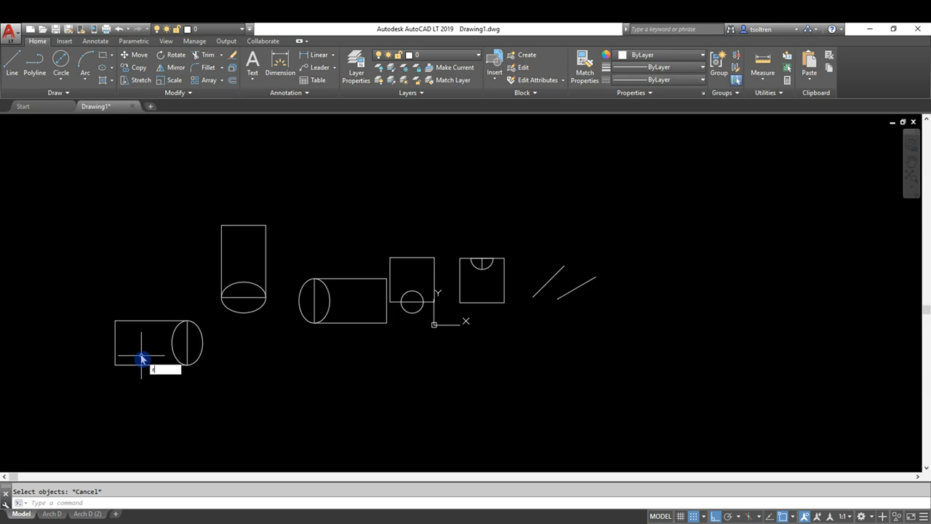
key("Return")
left_click(203, 318)
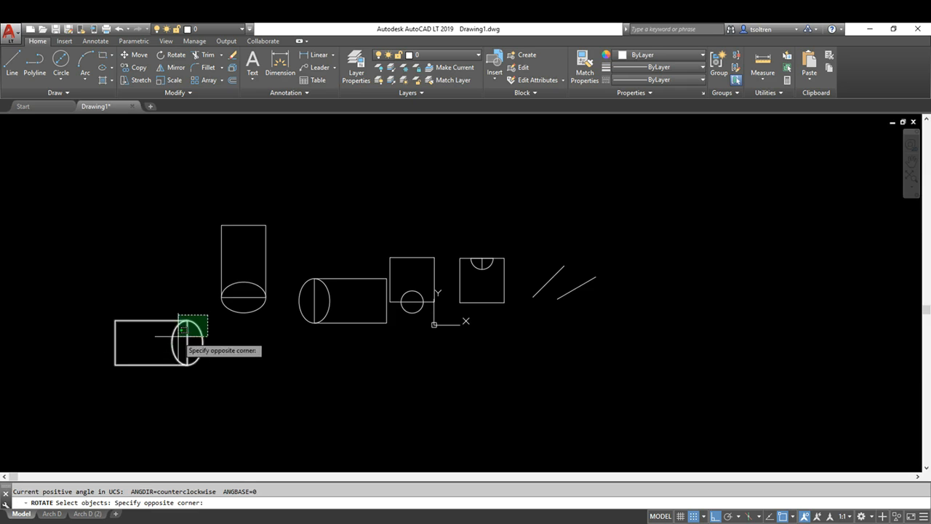
left_click(104, 380)
key("Return")
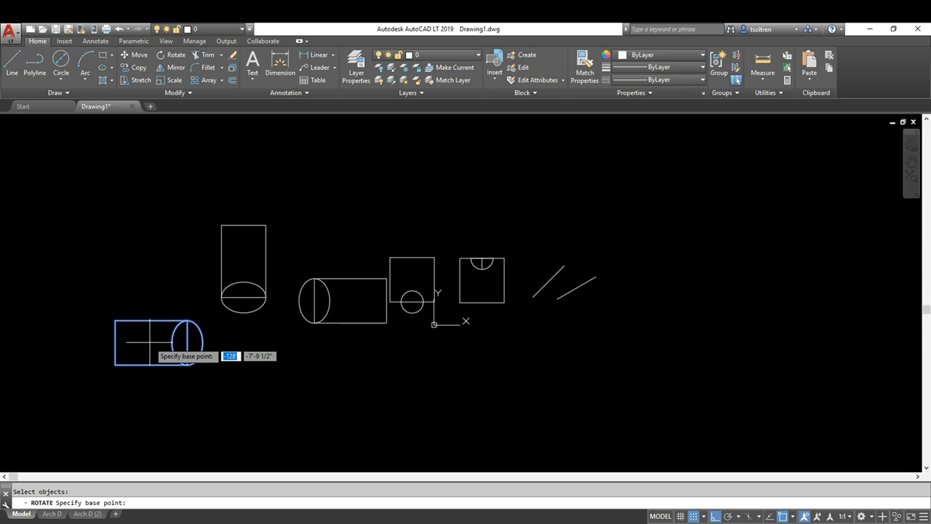
left_click(149, 342)
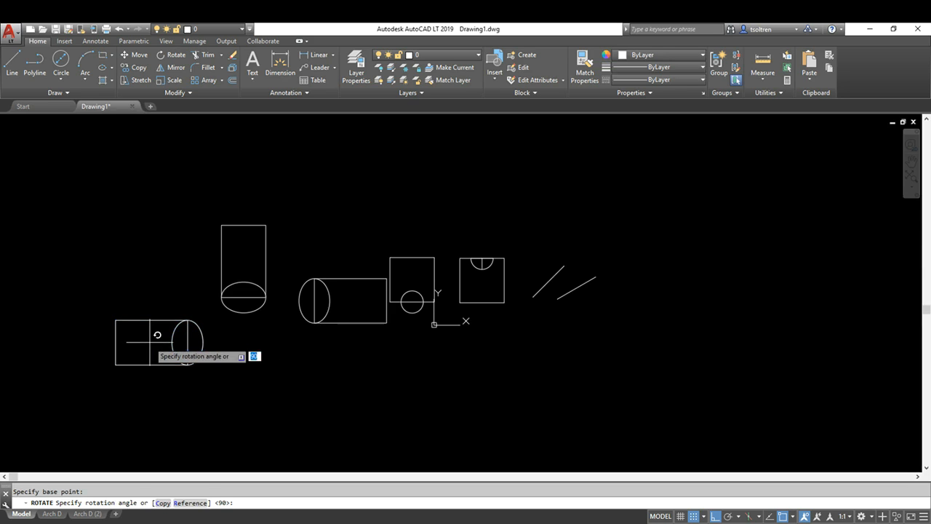
left_click(147, 416)
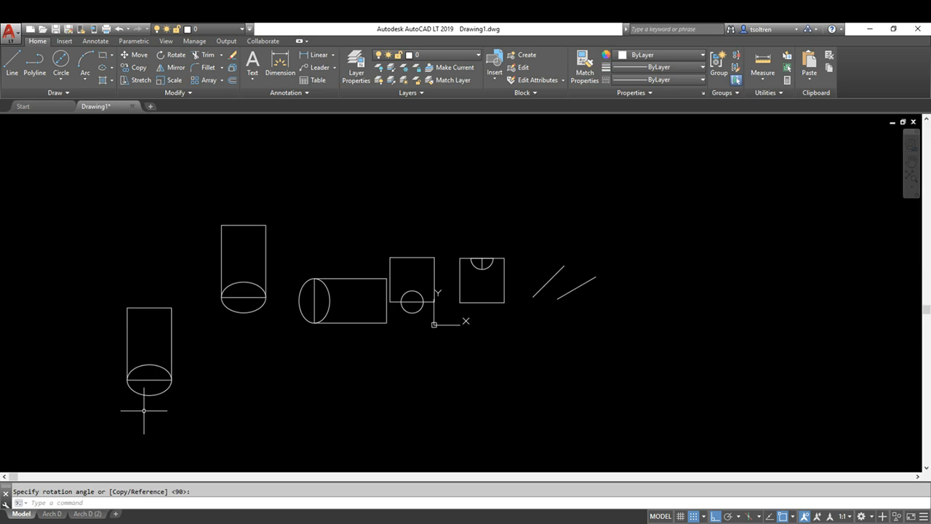
- Rotate the leftmost upright figure by 45° about a base point in its rectangle, with Ortho off
type("ro")
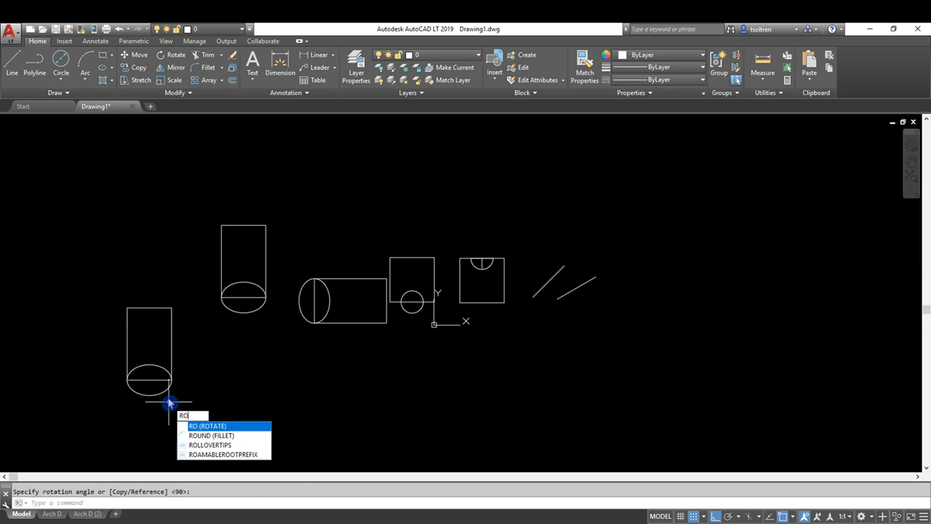
key("Return")
left_click(184, 295)
left_click(168, 318)
key("Return")
left_click(172, 348)
key("F8")
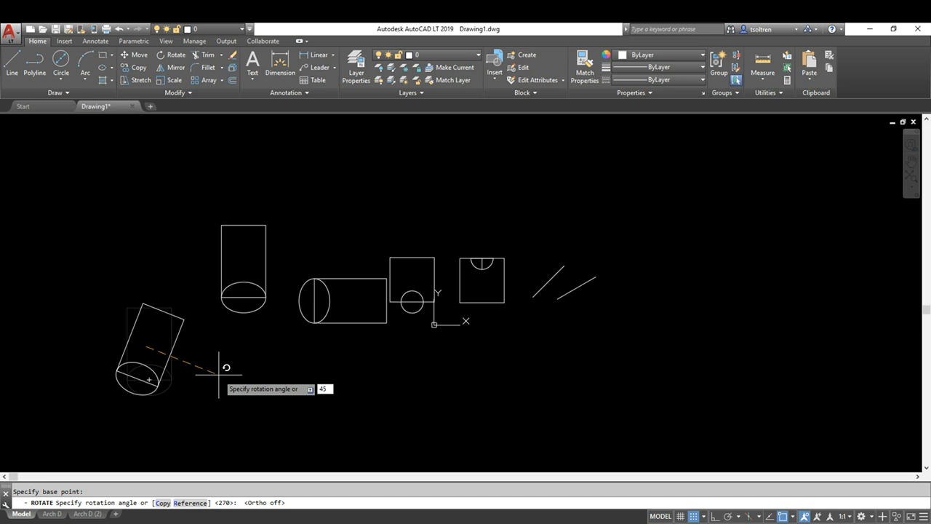
key("Return")
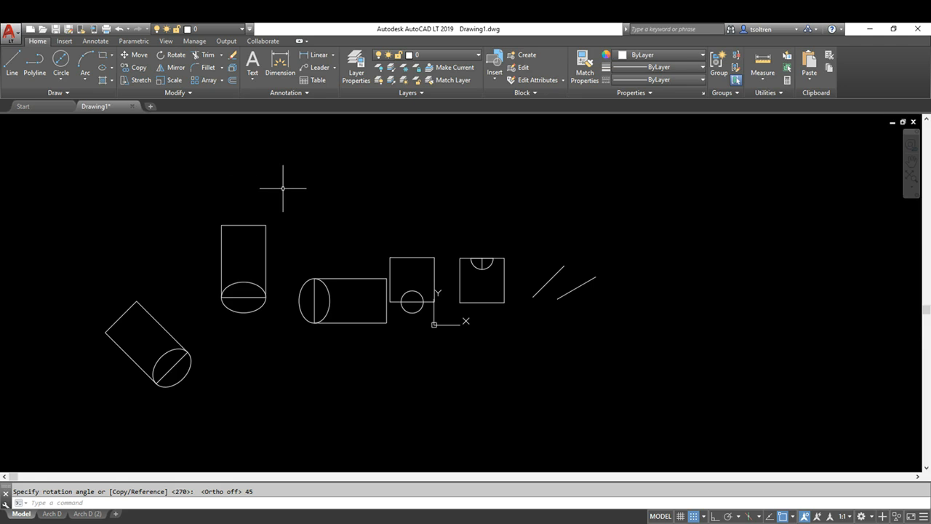
key("Escape")
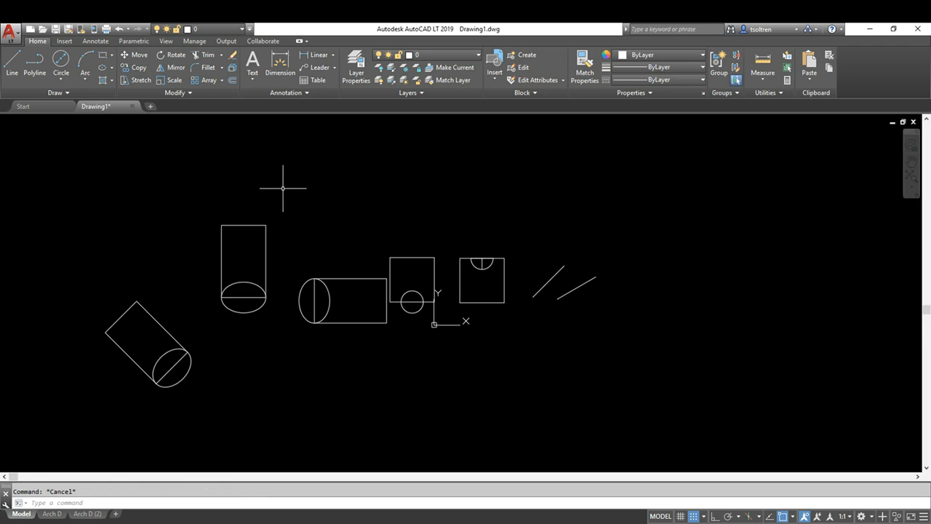
- Rotate the tilted figure about its rectangle's lowest corner, using the lower long edge as Reference and a new angle of 180° with Ortho on
type("RO")
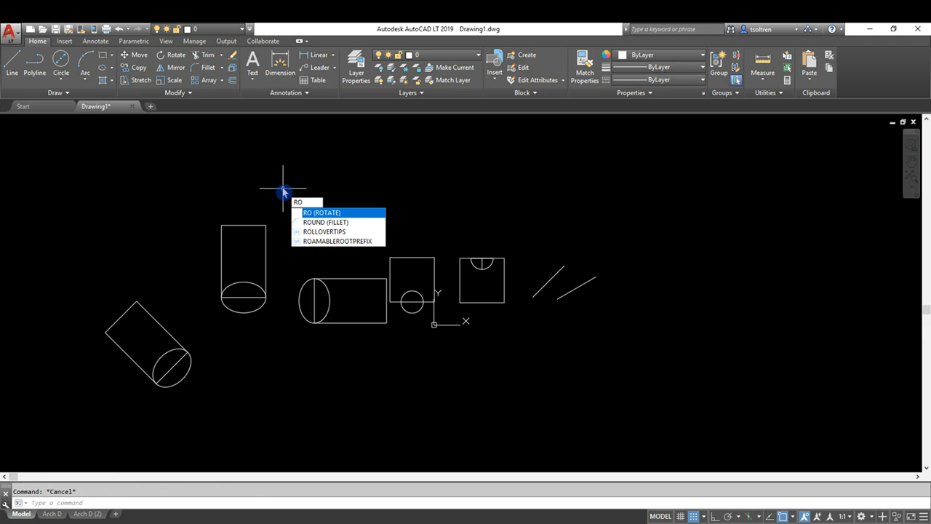
key("Return")
middle_click_drag(168, 271, 211, 241)
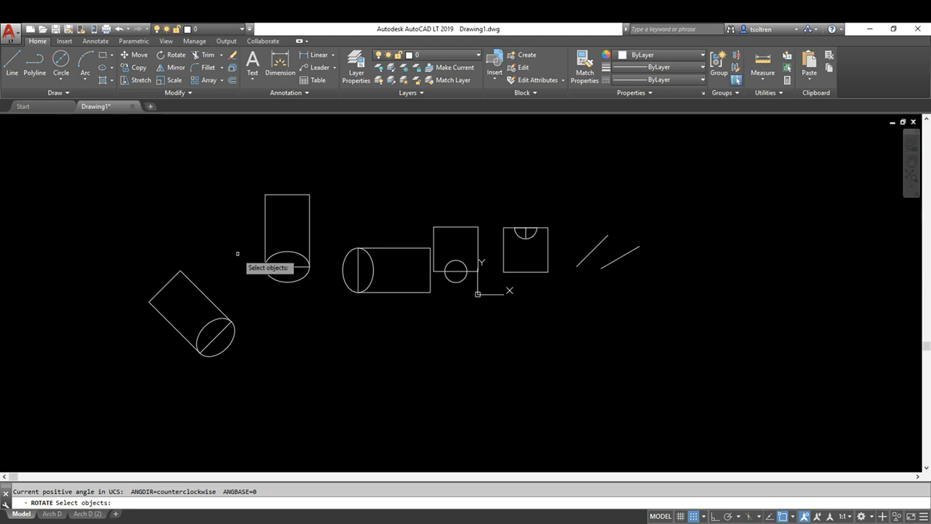
left_click(244, 249)
left_click(145, 357)
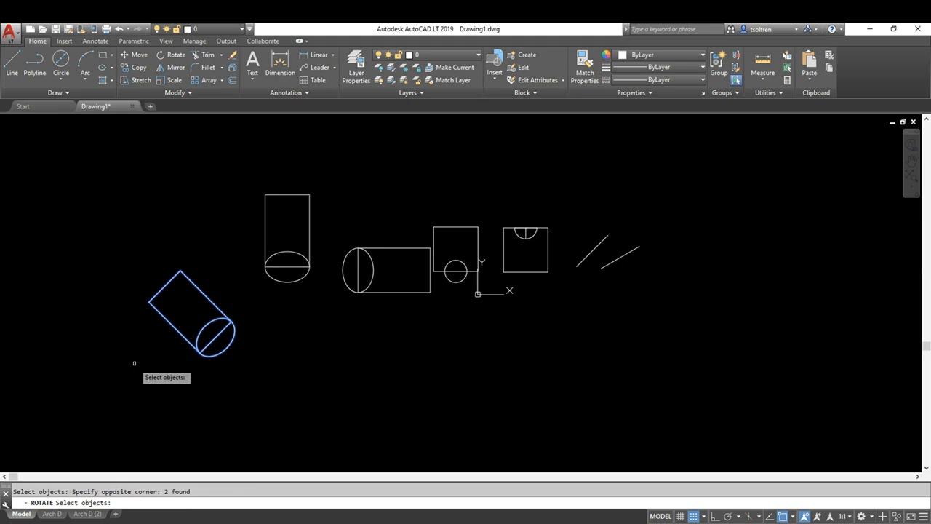
key("Return")
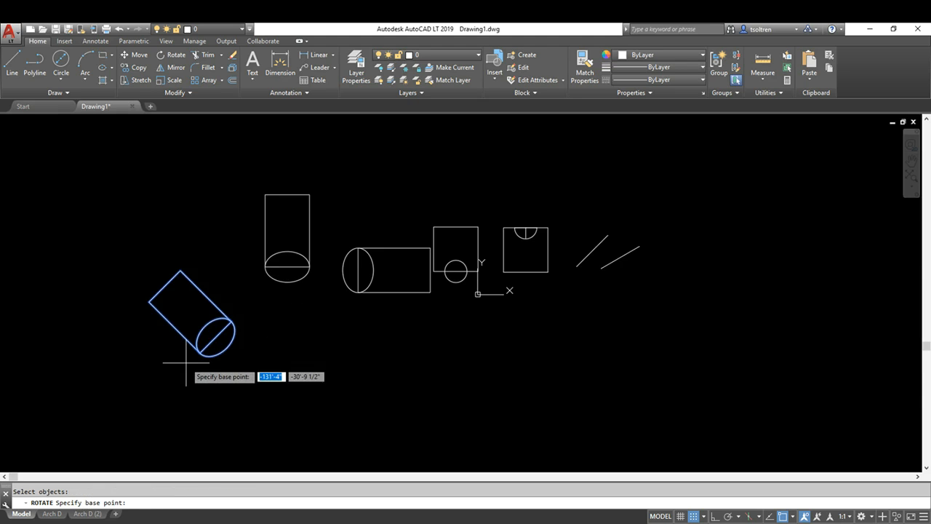
left_click(199, 352)
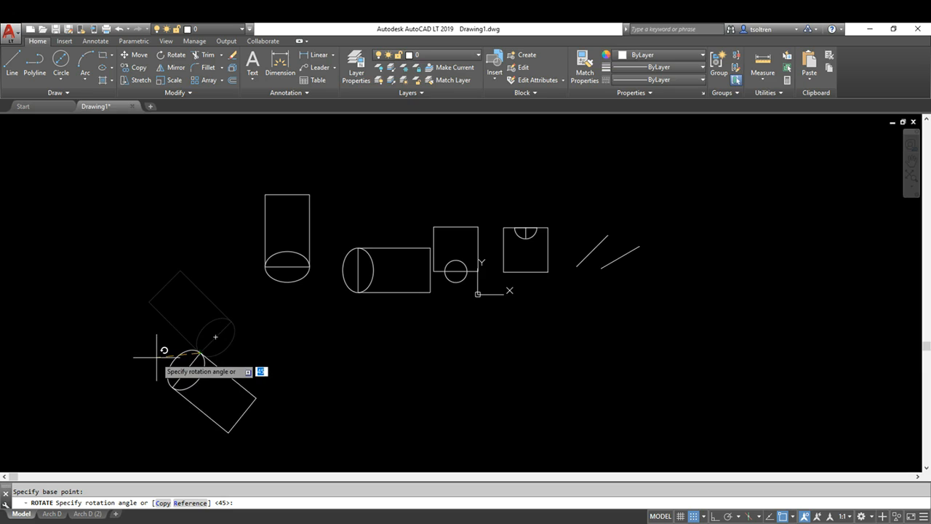
type("r")
key("Return")
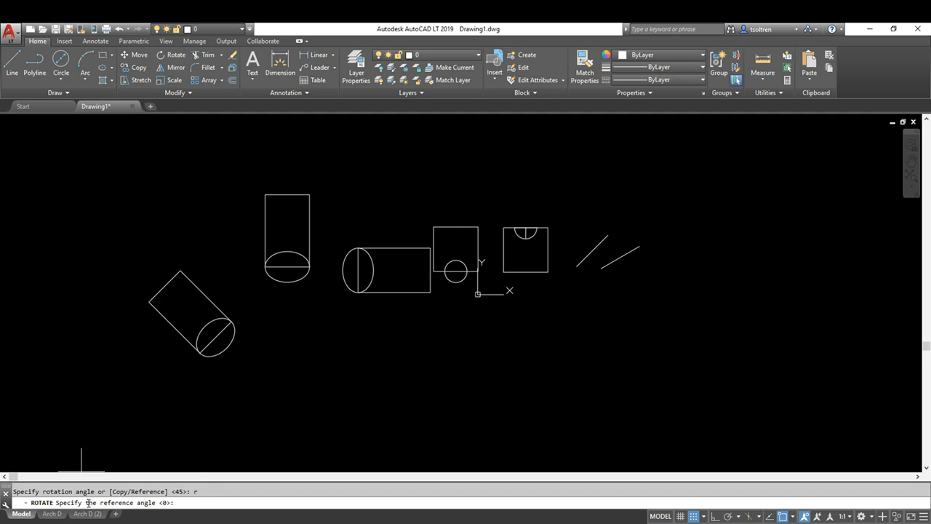
left_click(200, 353)
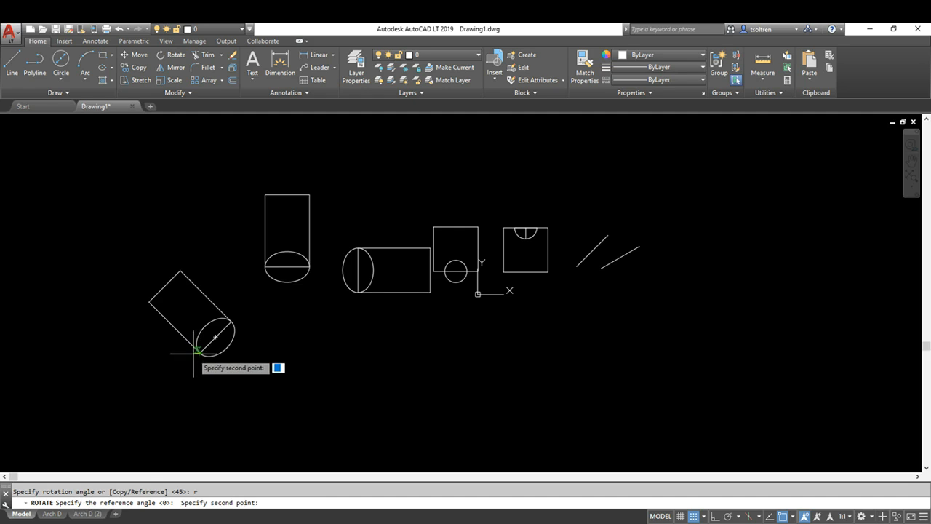
left_click(150, 301)
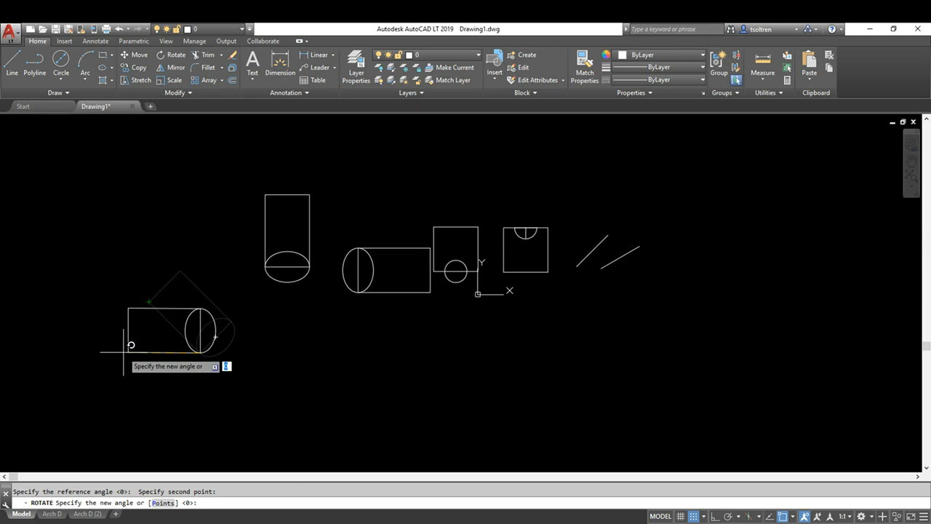
key("F8")
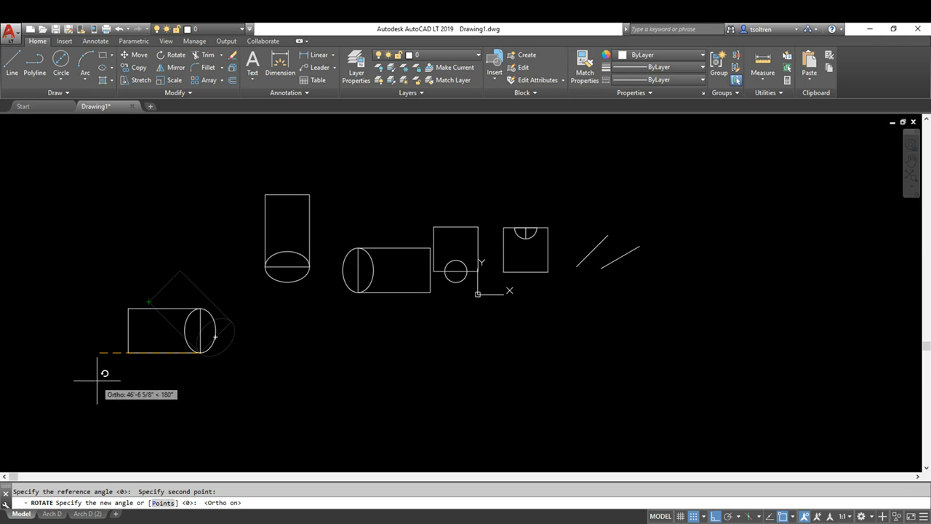
left_click(97, 379)
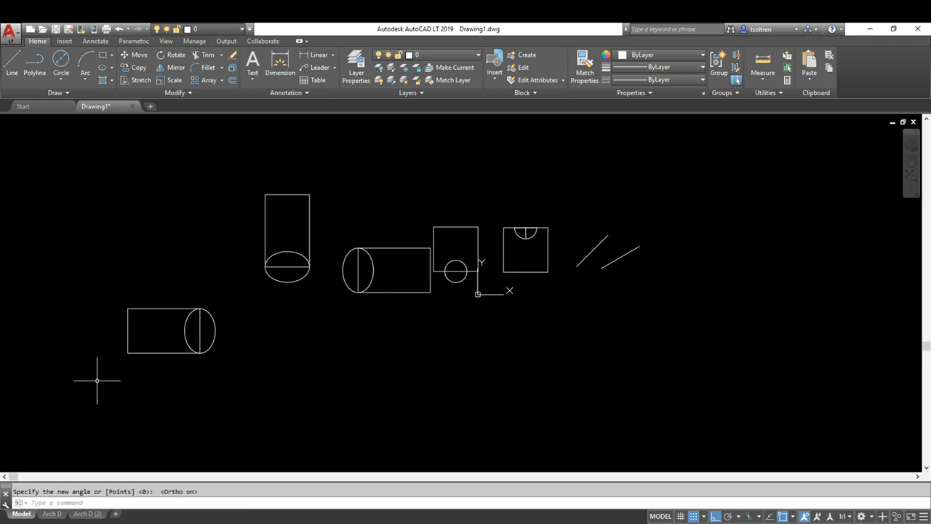
middle_click_drag(172, 376, 180, 372)
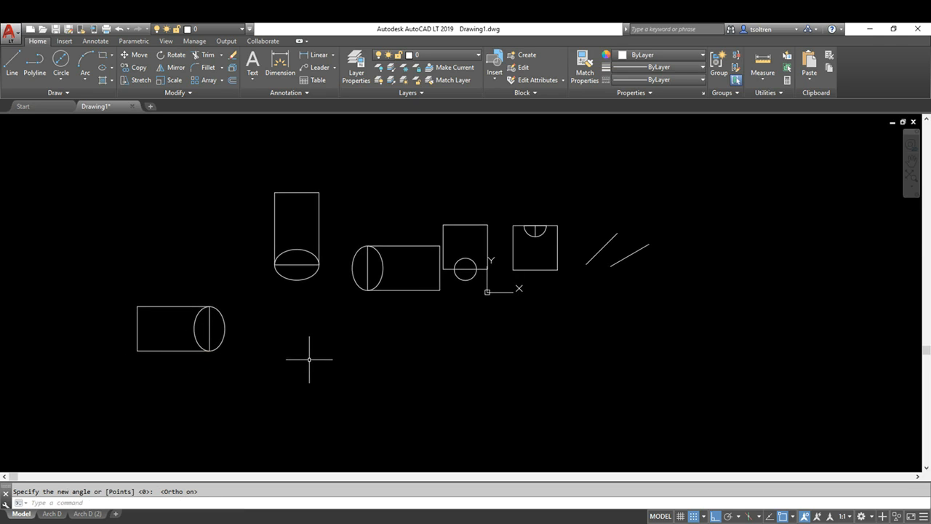